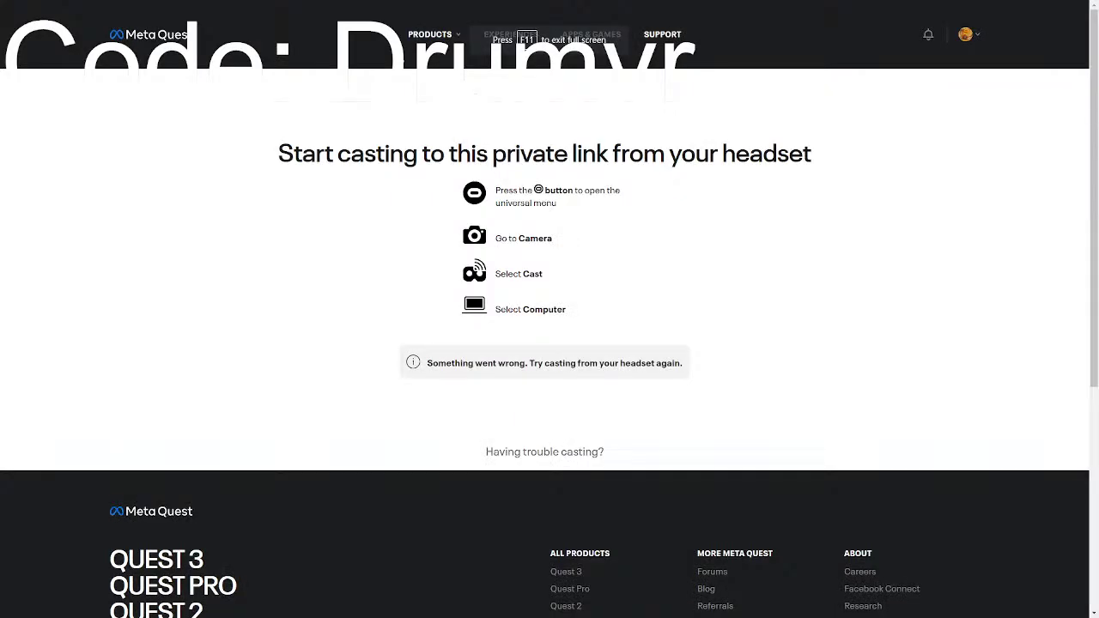
Exit full screen on the oculus.com/casting page showing 'Casting stopped', then switch to Discord
{"action": "left_click", "coordinate": [548, 35]}
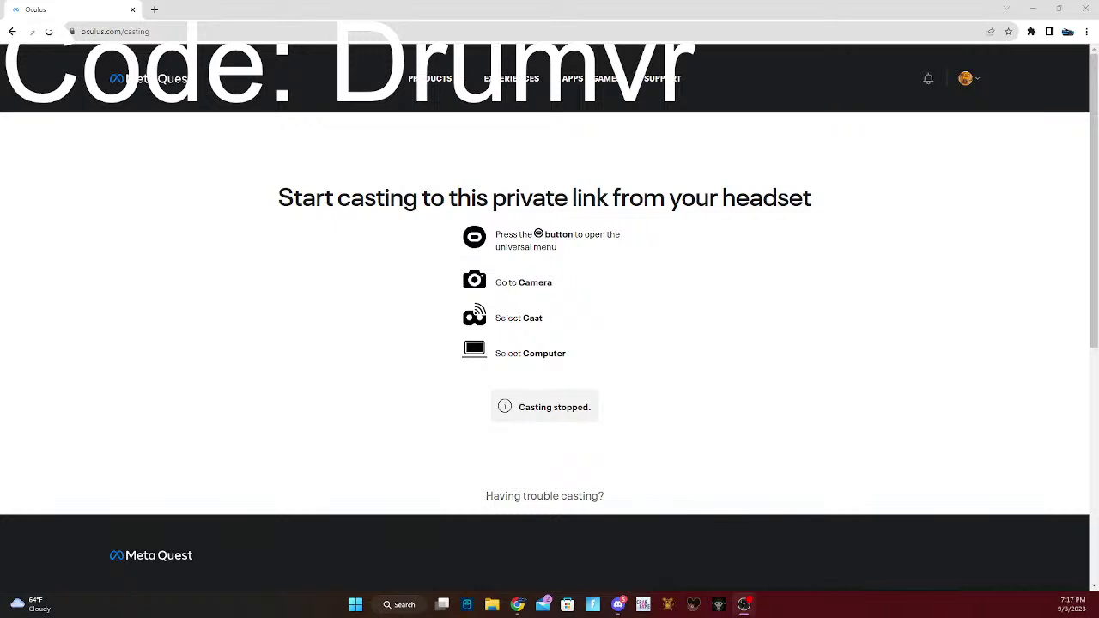
{"action": "left_click", "coordinate": [618, 604]}
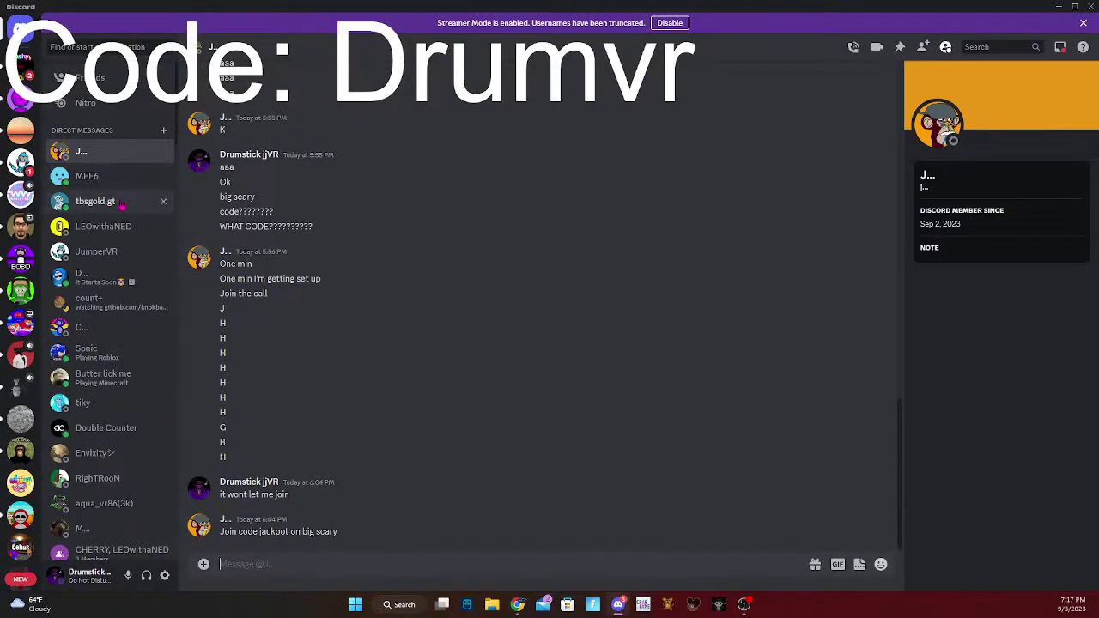